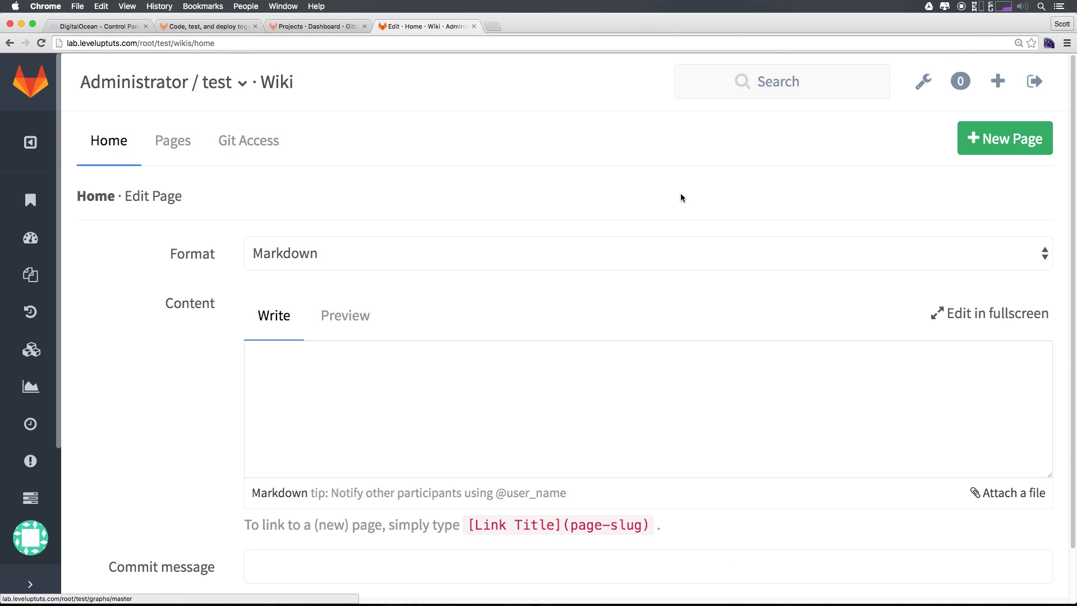
View the available format options for the wiki's Home page without changing the selection
{"action": "scroll", "coordinate": [284, 385], "scroll_direction": "down", "scroll_amount": 2}
{"action": "scroll", "coordinate": [281, 388], "scroll_direction": "down", "scroll_amount": 2}
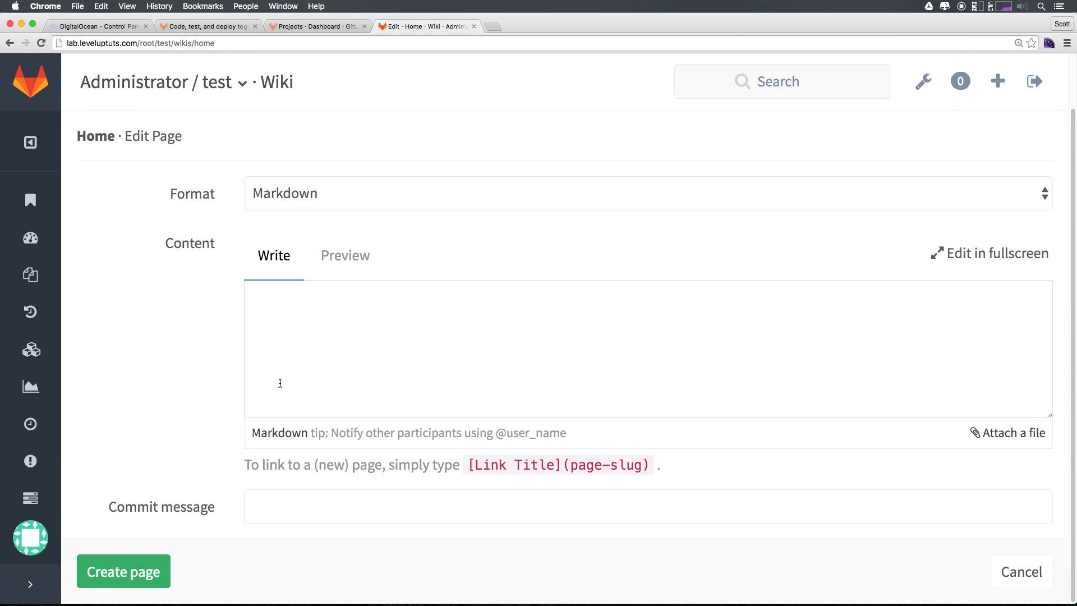
{"action": "left_click", "coordinate": [433, 202]}
{"action": "left_click", "coordinate": [337, 192]}
{"action": "left_click", "coordinate": [336, 193]}
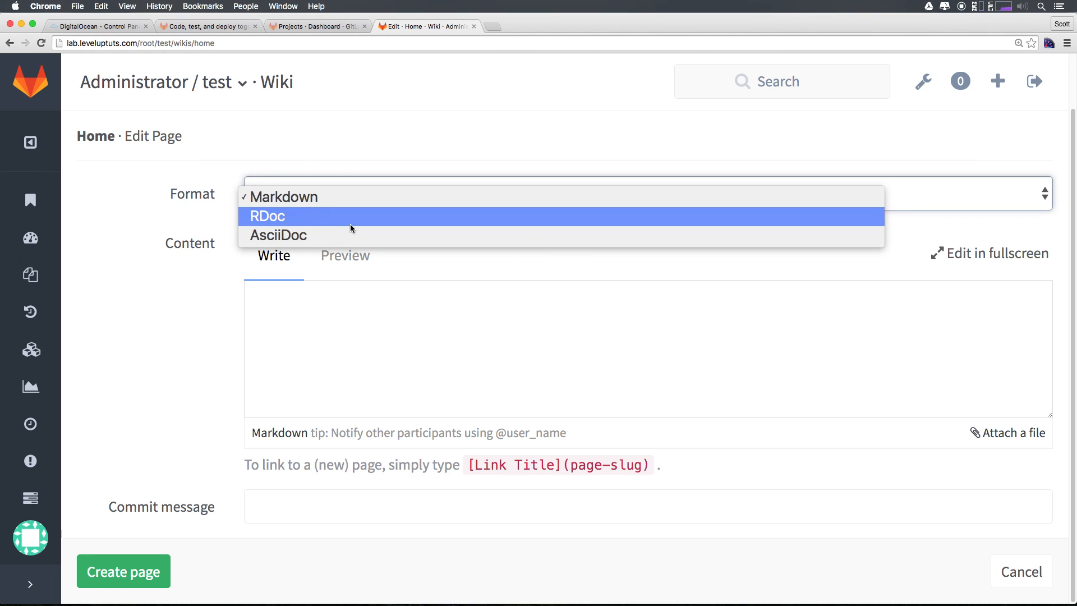
{"action": "left_click", "coordinate": [223, 314]}
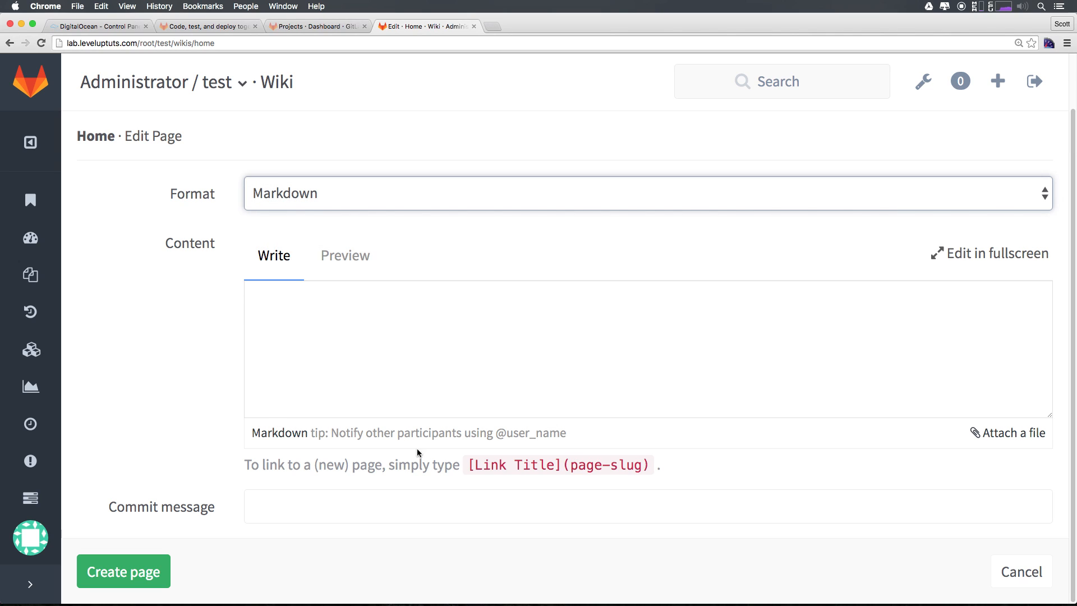
Enter "# Welcome To This Wiki" as the Home page content and create the page
{"action": "left_click", "coordinate": [427, 329]}
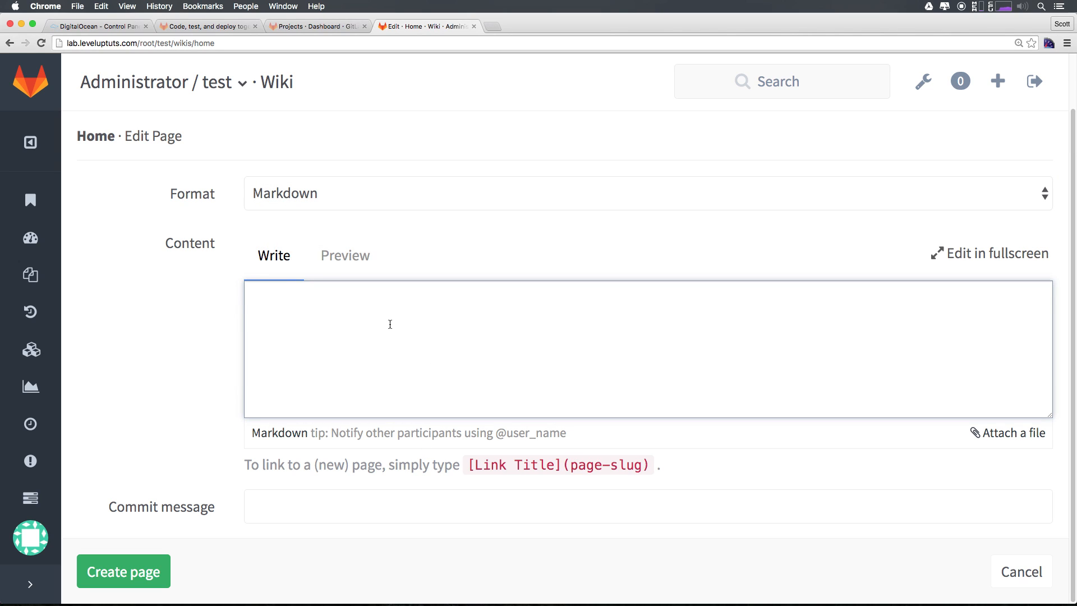
{"action": "type", "text": "T"}
{"action": "key", "text": "BackSpace"}
{"action": "type", "text": "WQelc"}
{"action": "key", "text": "super+a"}
{"action": "type", "text": "# Welcome To "}
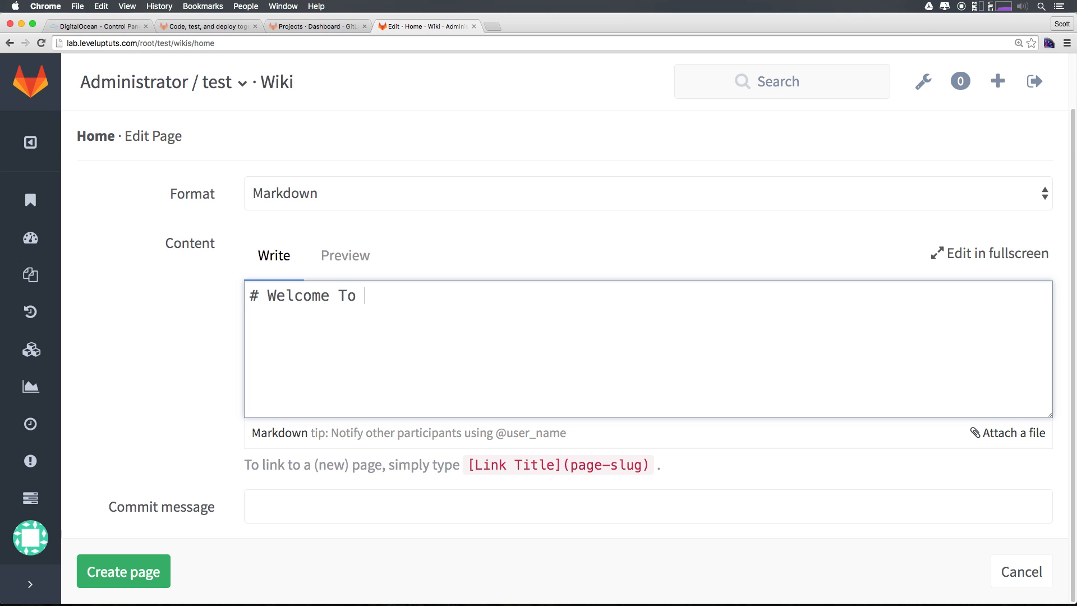
{"action": "type", "text": "The"}
{"action": "type", "text": "s Wiki"}
{"action": "left_click", "coordinate": [134, 575]}
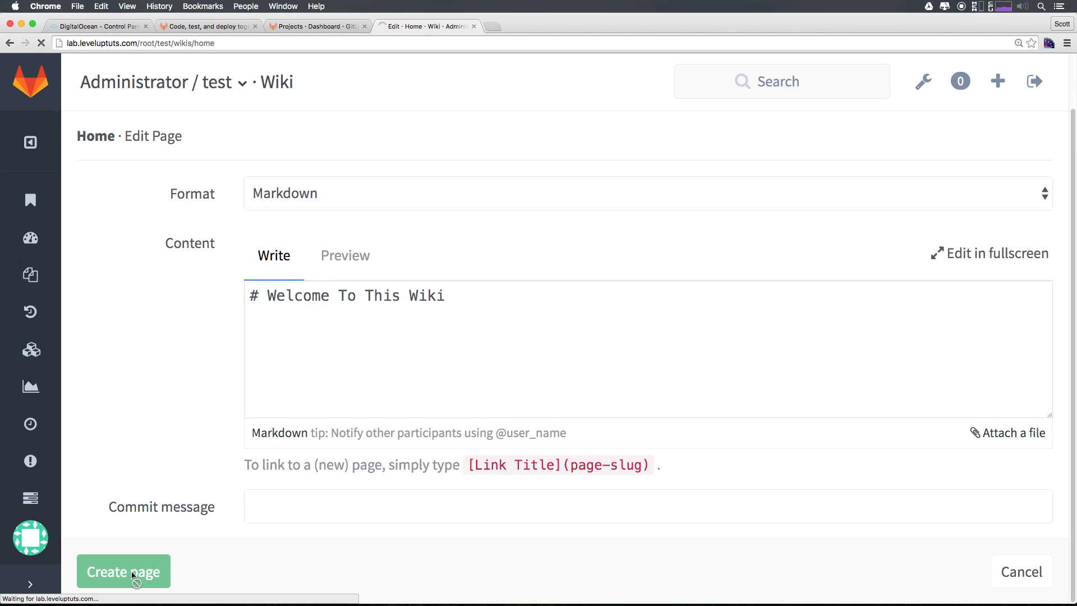
View the wiki's list of pages and return to the Home page
{"action": "mouse_move", "coordinate": [70, 604]}
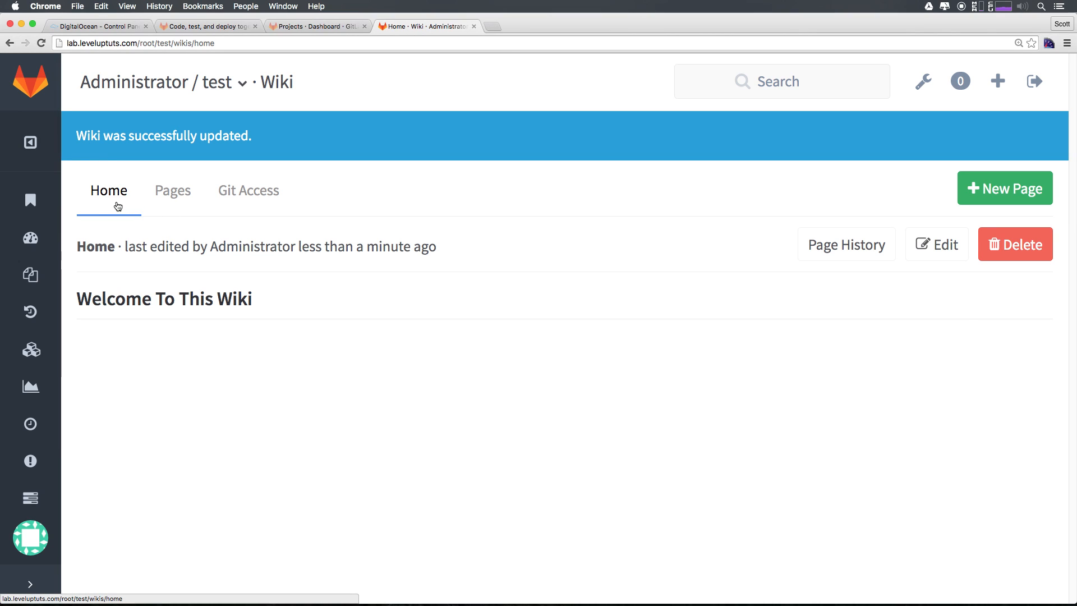
{"action": "left_click", "coordinate": [173, 189]}
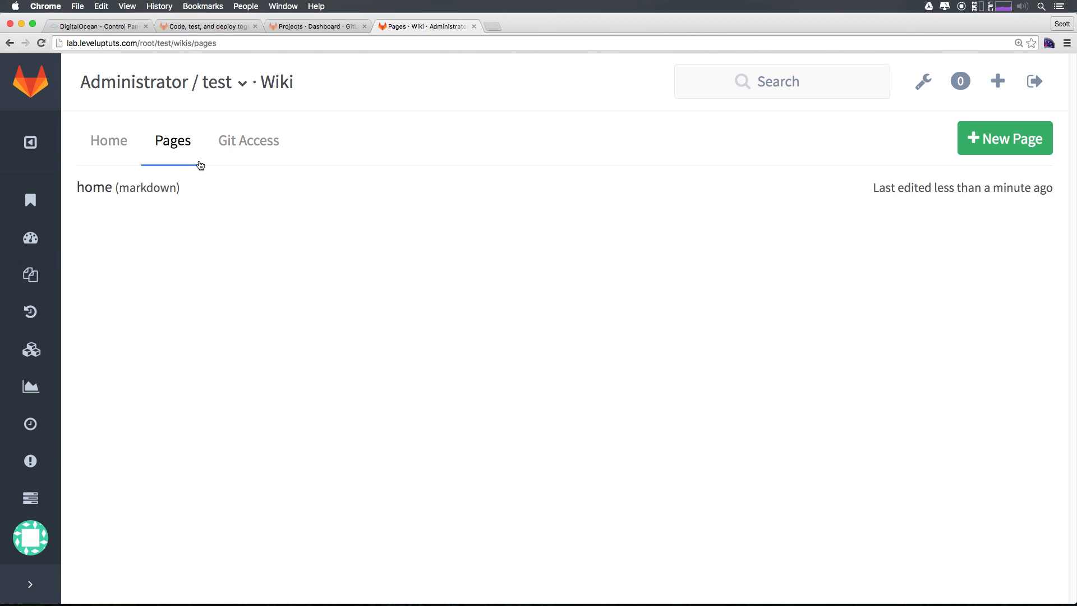
{"action": "left_click", "coordinate": [119, 144]}
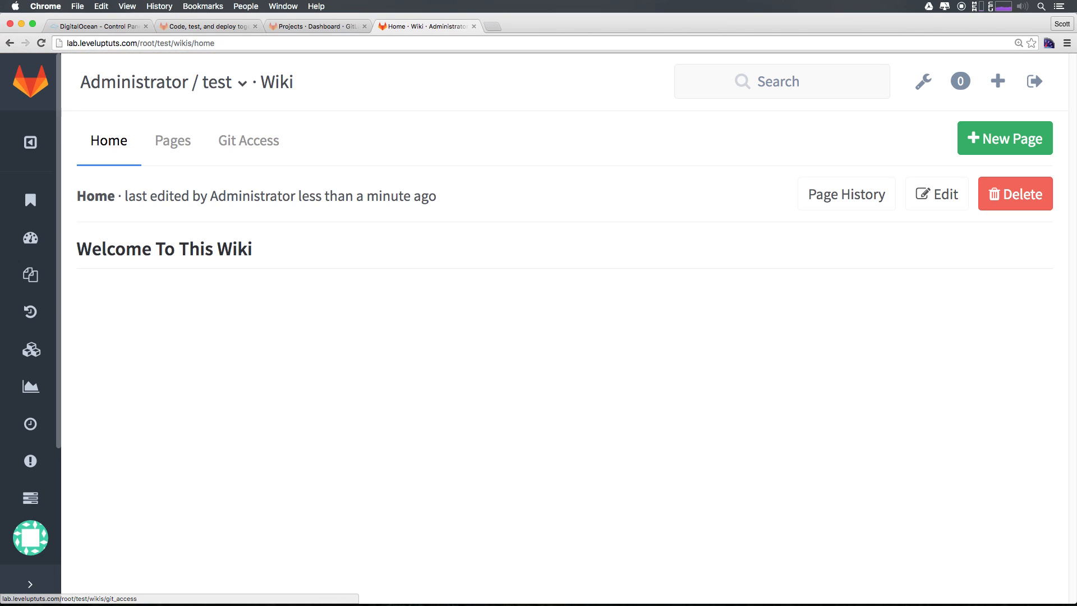
Create a new wiki page with the slug how-to-setup
{"action": "left_click", "coordinate": [1006, 157]}
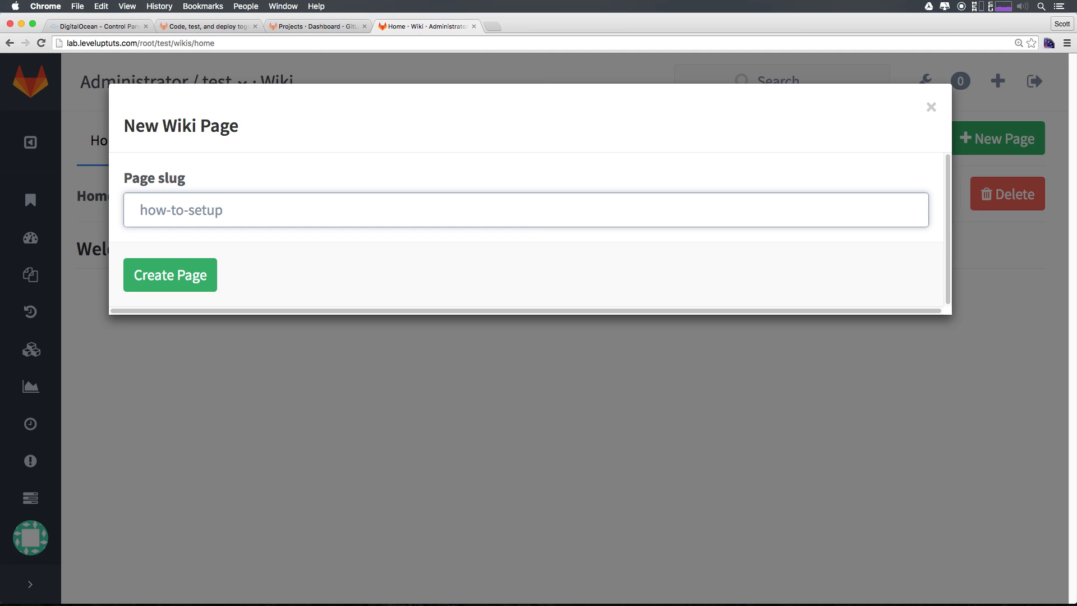
{"action": "type", "text": "how-to-setup"}
{"action": "left_click", "coordinate": [206, 276]}
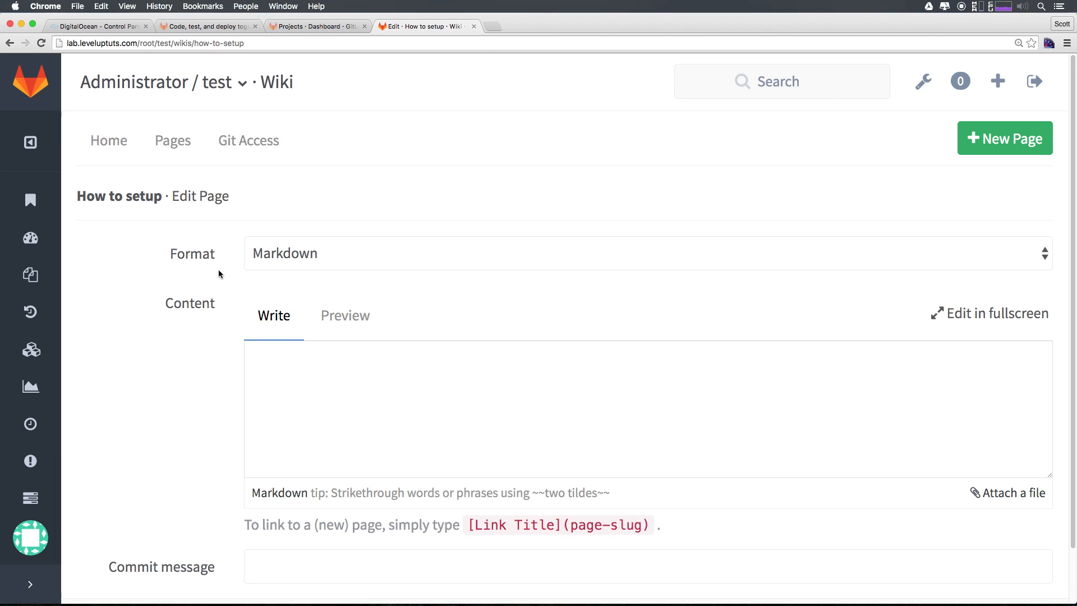
Write "Run" followed by `npm install this-stuff` as inline code on the next line, and create the page
{"action": "left_click", "coordinate": [458, 396]}
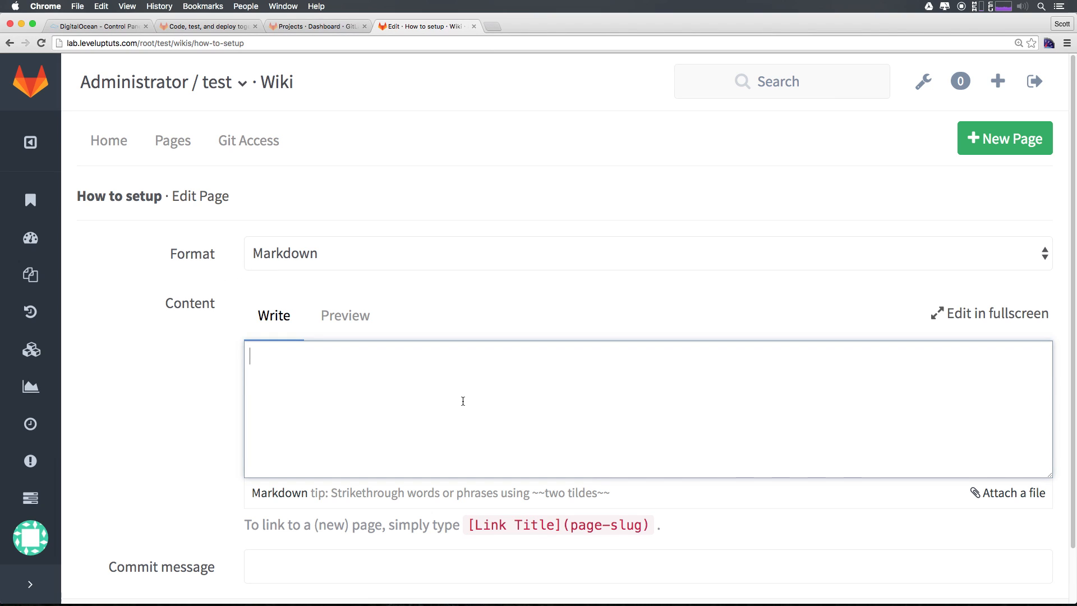
{"action": "type", "text": "Run "}
{"action": "type", "text": "`"}
{"action": "type", "text": "npm insta"}
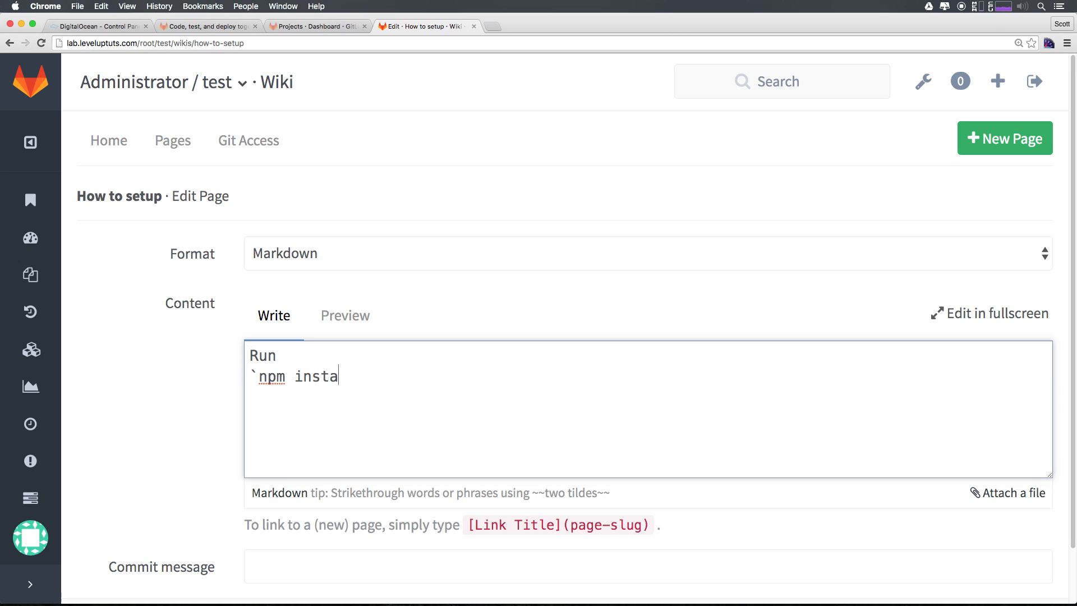
{"action": "type", "text": "ll this-stuff"}
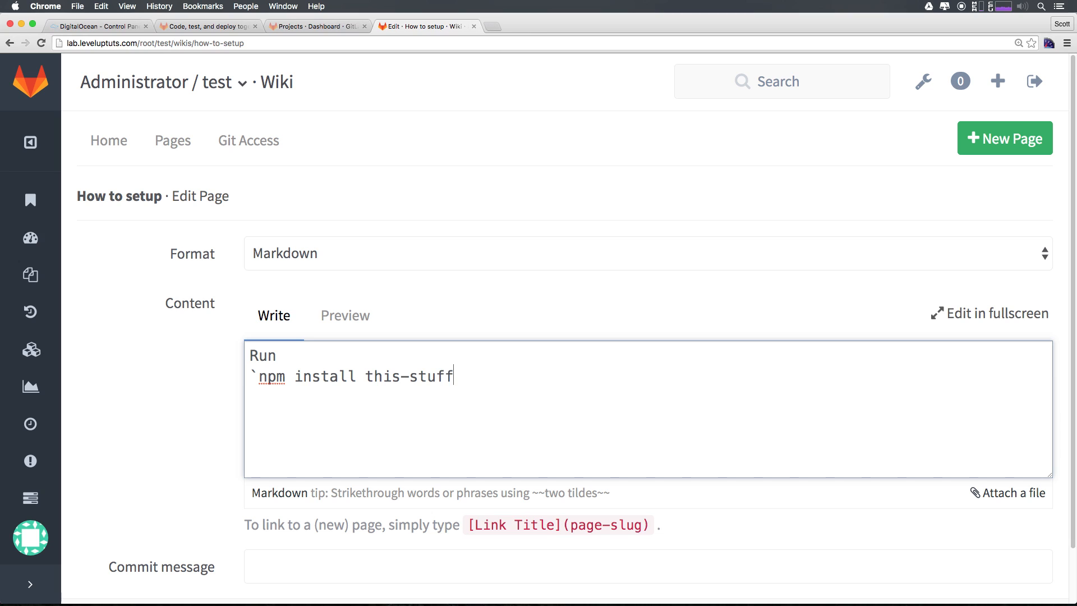
{"action": "type", "text": "`"}
{"action": "scroll", "coordinate": [471, 437], "scroll_direction": "down", "scroll_amount": 2}
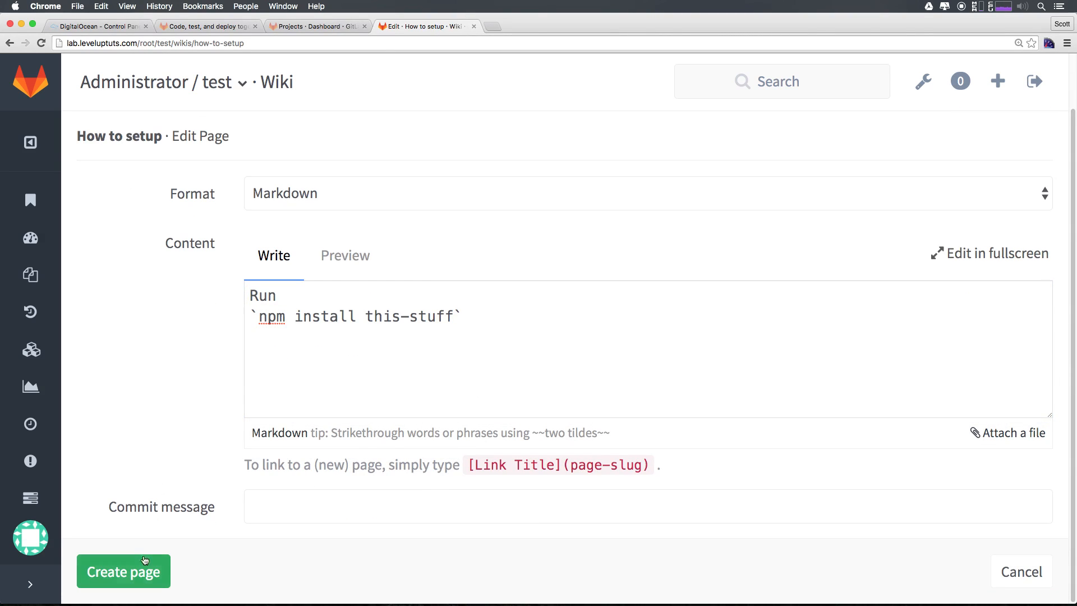
{"action": "left_click", "coordinate": [138, 572]}
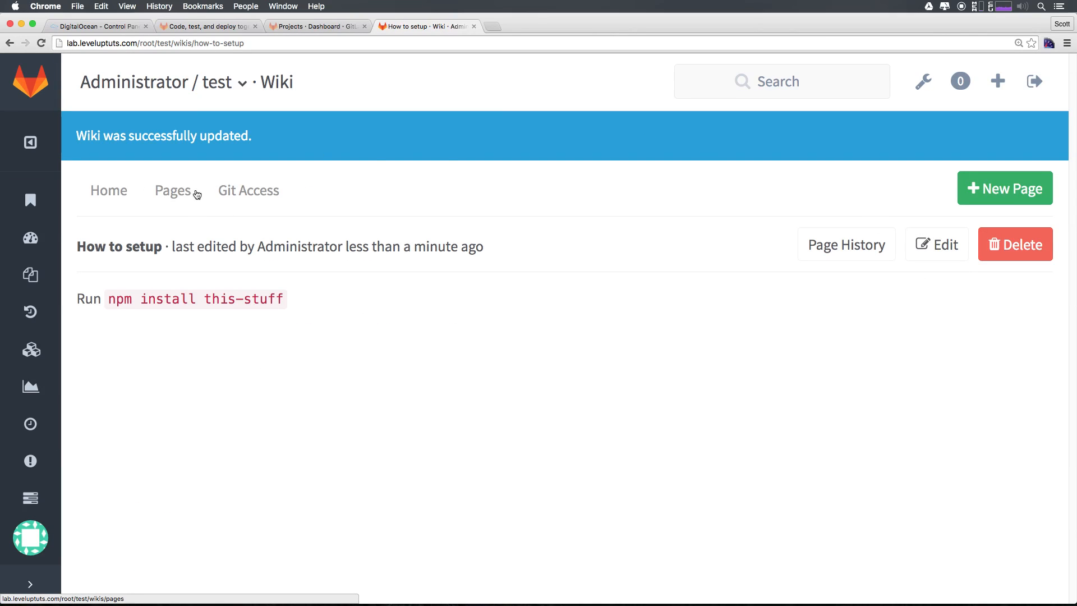
Check the wiki's page list and open the Home page for editing
{"action": "left_click", "coordinate": [170, 197]}
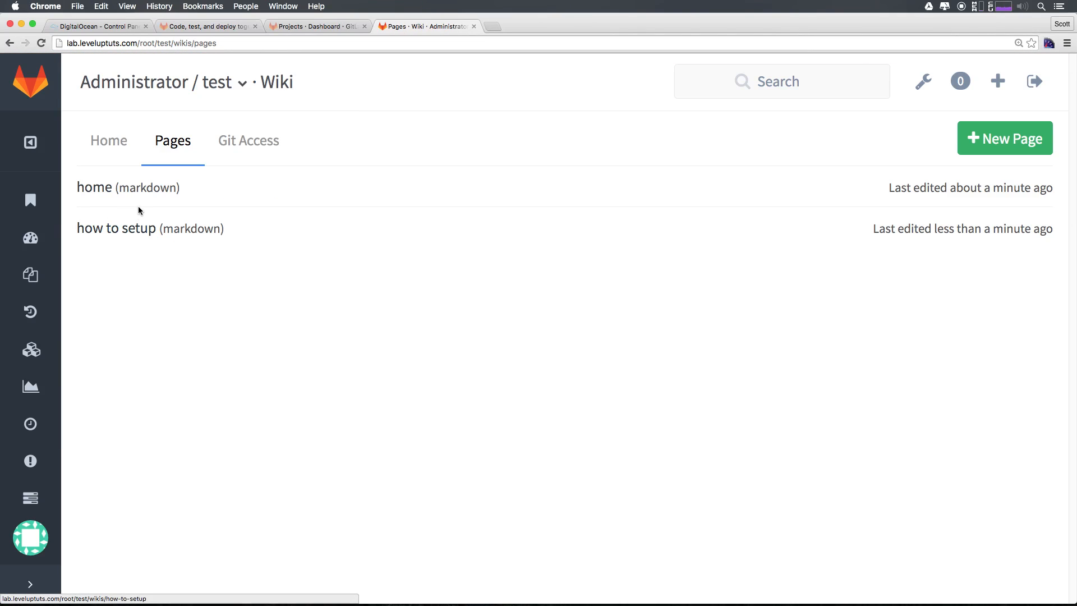
{"action": "left_click", "coordinate": [118, 144]}
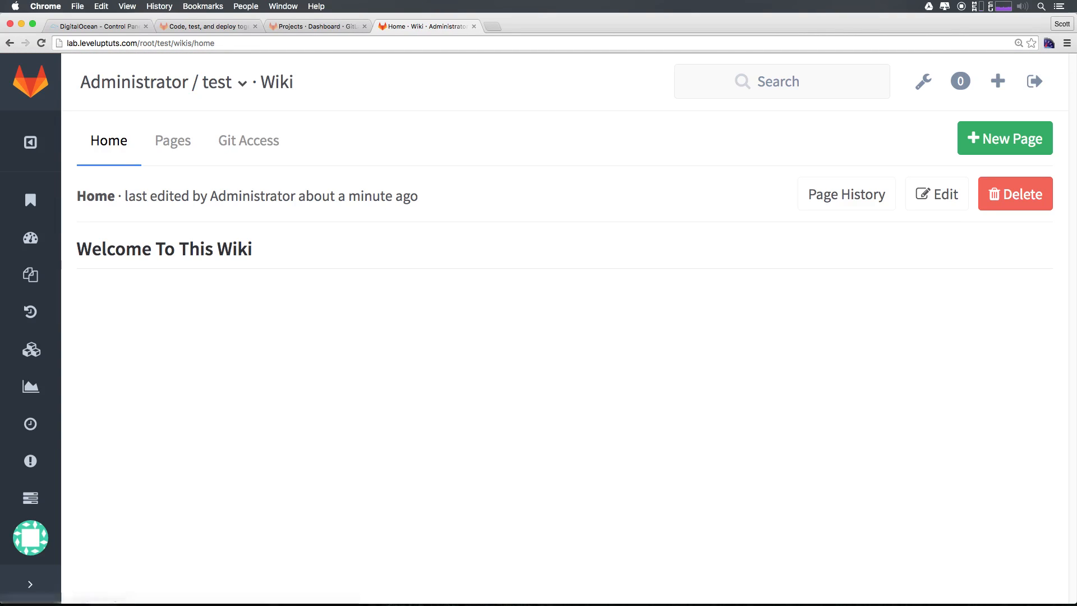
{"action": "left_click", "coordinate": [939, 202]}
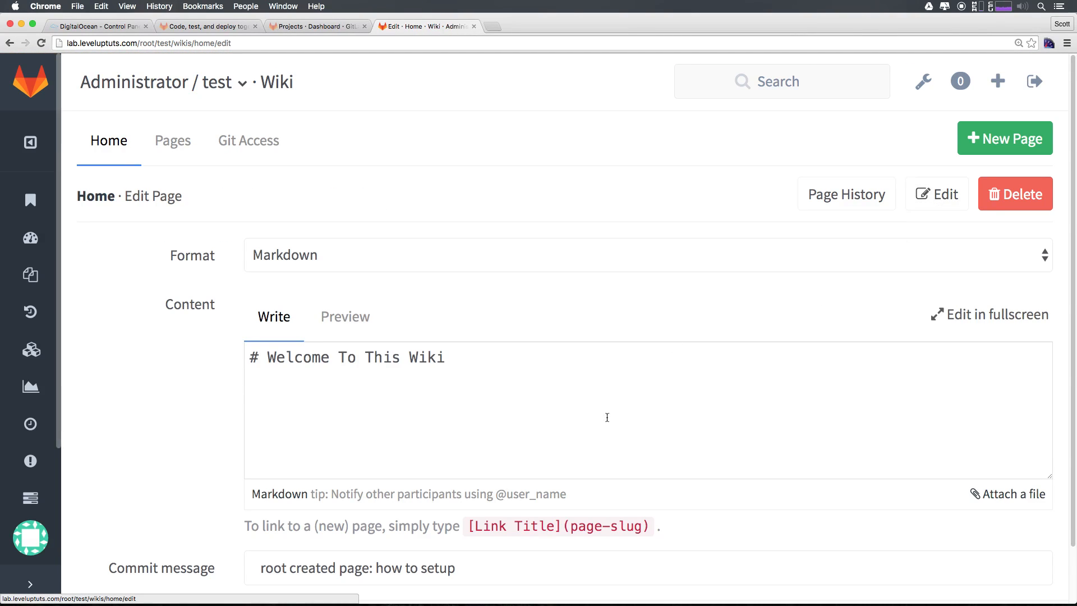
Copy the sample link [Link Title](page-slug) from the help text into the content below the welcome heading
{"action": "scroll", "coordinate": [623, 402], "scroll_direction": "down", "scroll_amount": 2}
{"action": "left_click_drag", "start_coordinate": [523, 463], "coordinate": [460, 480]}
{"action": "key", "text": "super+c"}
{"action": "left_click", "coordinate": [495, 370]}
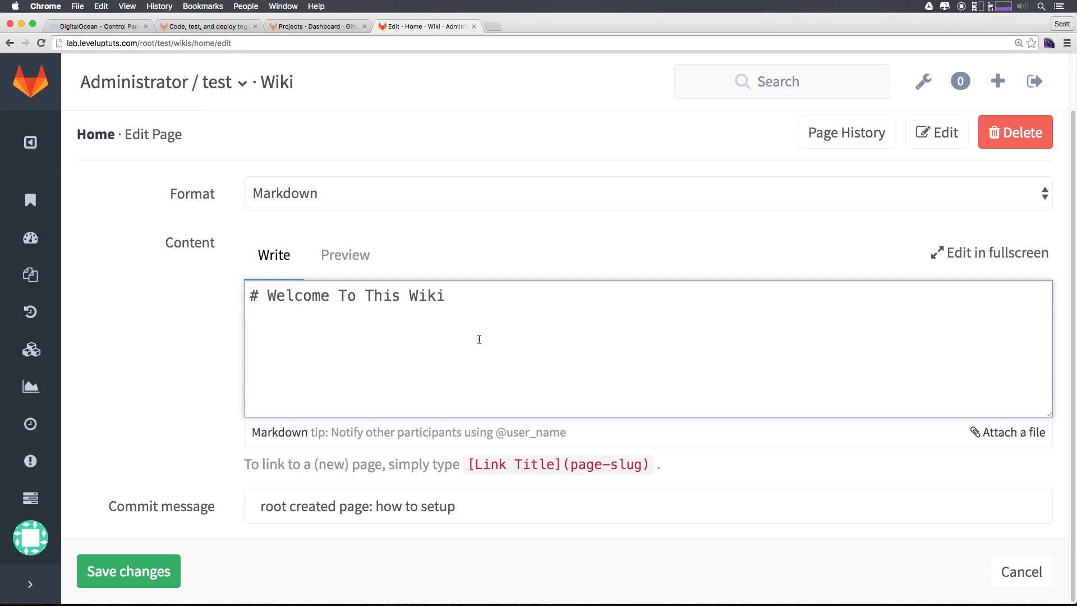
{"action": "key", "text": "Return"}
{"action": "key", "text": "super+v"}
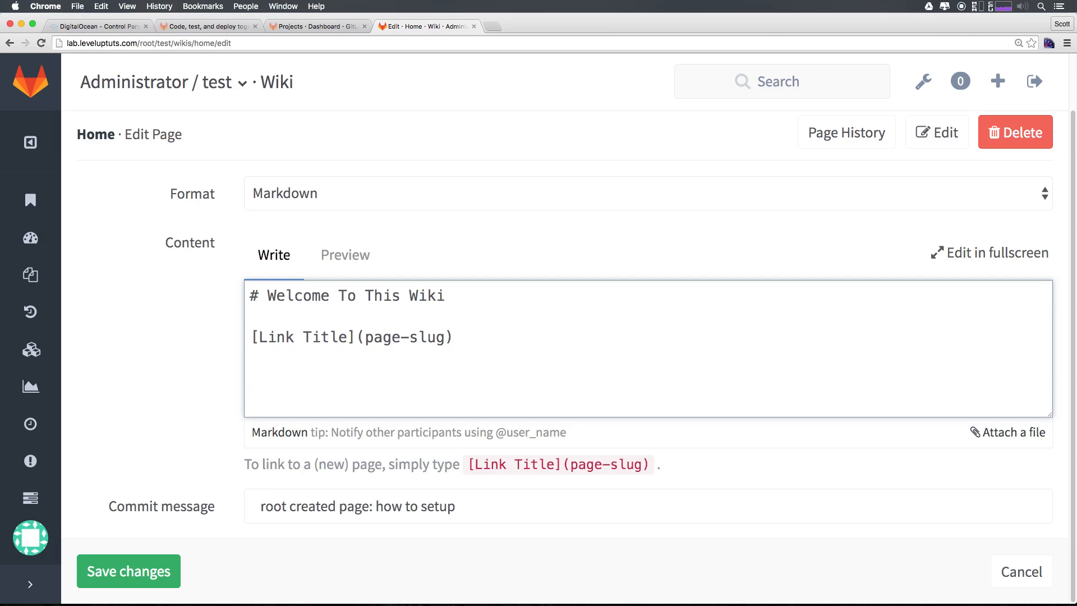
Replace the link's title text with "How To Install"
{"action": "key", "text": "shift+Up"}
{"action": "key", "text": "Left"}
{"action": "left_click", "coordinate": [312, 336]}
{"action": "key", "text": "BackSpace"}
{"action": "key", "text": "BackSpace"}
{"action": "key", "text": "BackSpace"}
{"action": "key", "text": "Delete"}
{"action": "key", "text": "Delete"}
{"action": "key", "text": "Delete"}
{"action": "key", "text": "Delete"}
{"action": "key", "text": "BackSpace"}
{"action": "key", "text": "BackSpace"}
{"action": "key", "text": "BackSpace"}
{"action": "type", "text": "How To "}
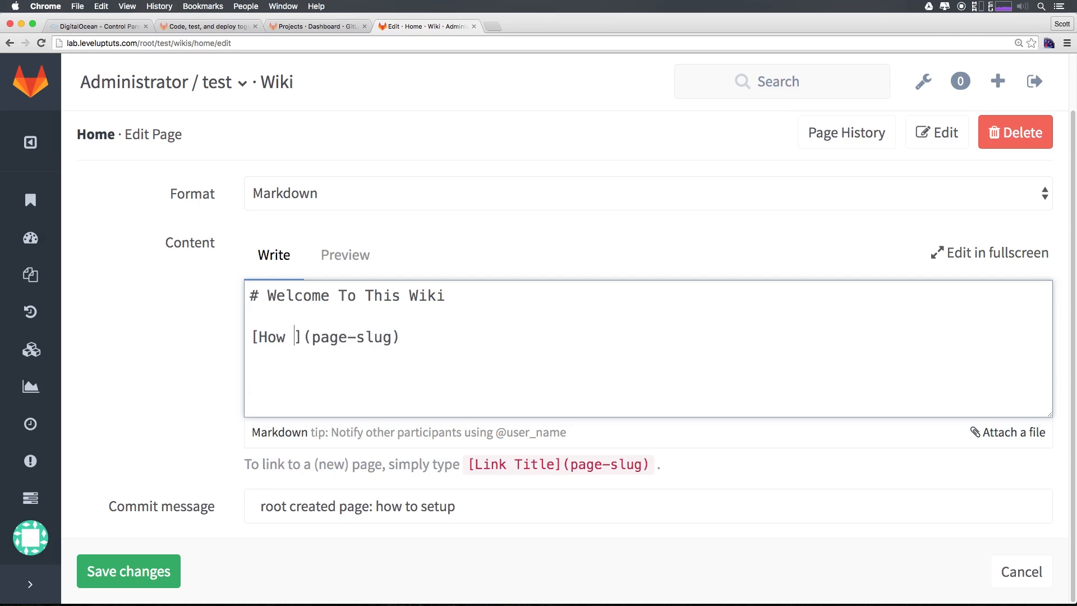
{"action": "type", "text": "Install"}
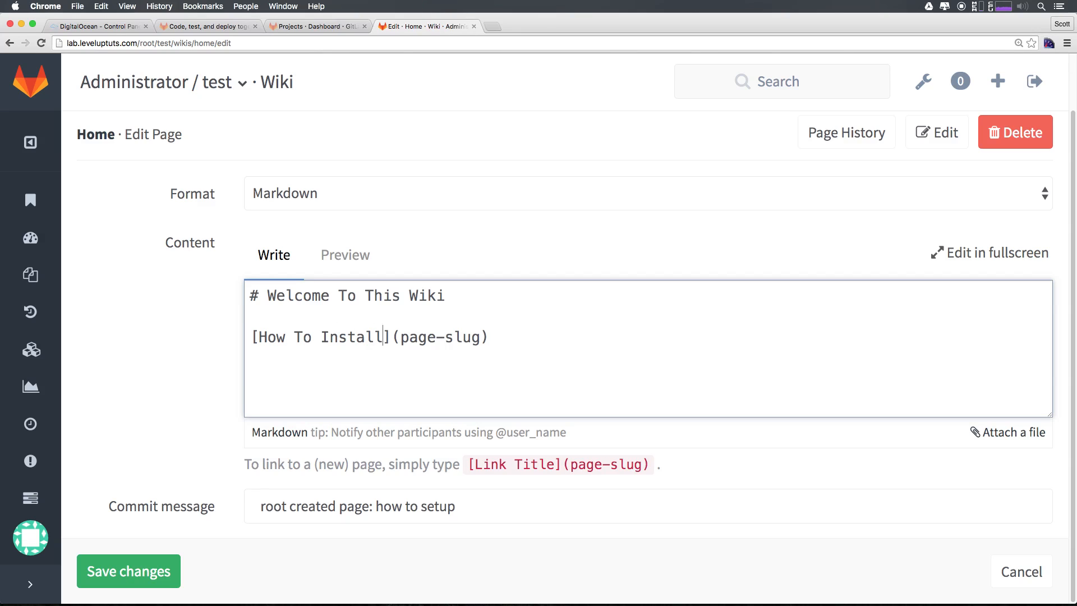
Change the link's target to how-to-setup and save the Home page changes
{"action": "key", "text": "Delete"}
{"action": "key", "text": "Delete"}
{"action": "key", "text": "Delete"}
{"action": "key", "text": "Delete"}
{"action": "key", "text": "Delete"}
{"action": "key", "text": "Delete"}
{"action": "key", "text": "Delete"}
{"action": "key", "text": "Delete"}
{"action": "key", "text": "Delete"}
{"action": "type", "text": "how-to-"}
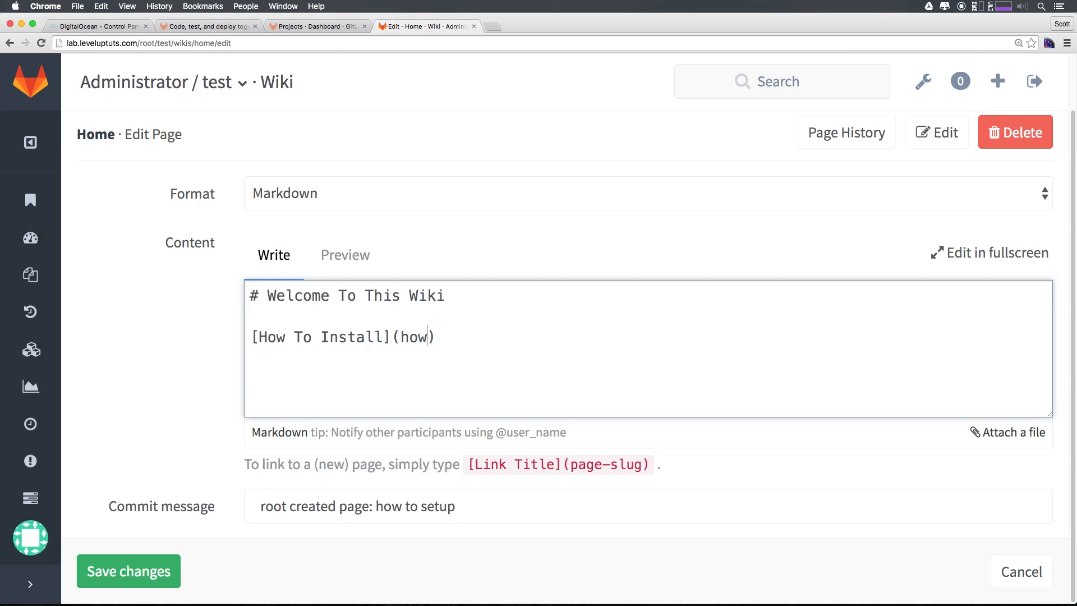
{"action": "type", "text": "setup"}
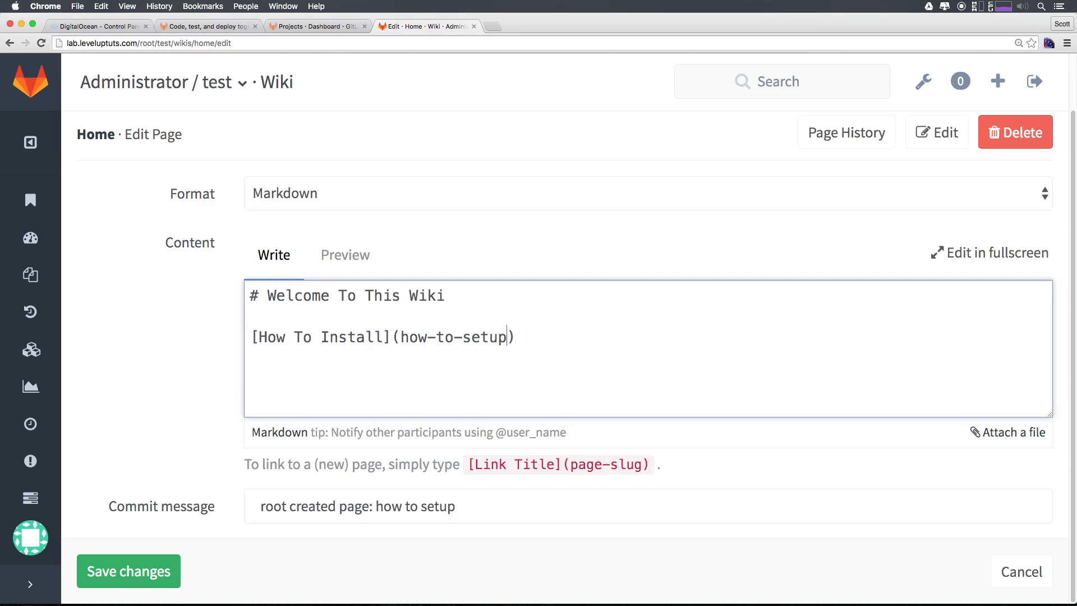
{"action": "left_click", "coordinate": [510, 337]}
{"action": "left_click_drag", "start_coordinate": [509, 337], "coordinate": [404, 339]}
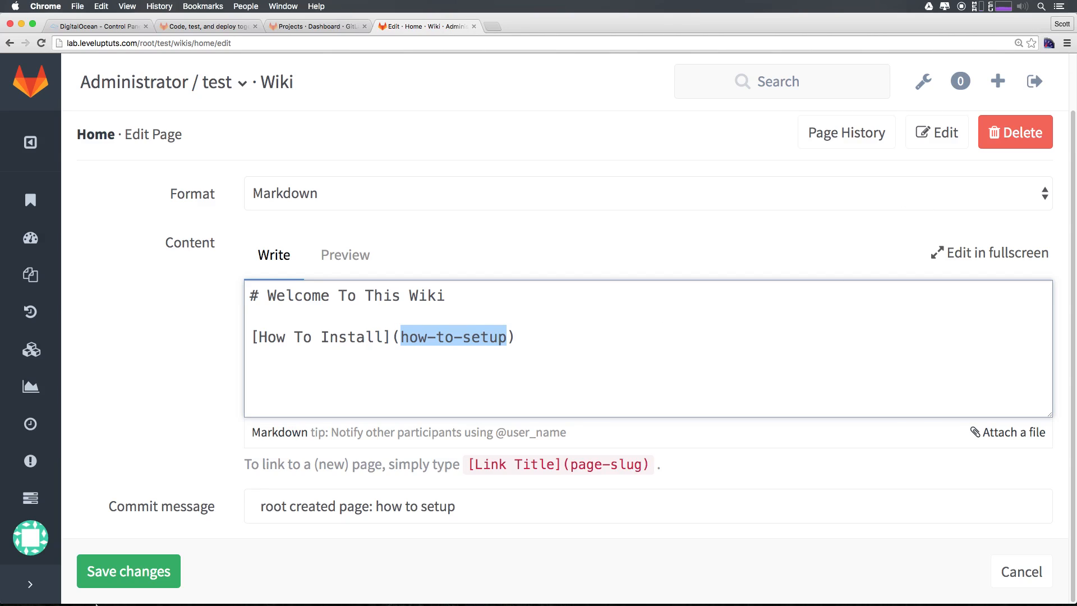
{"action": "left_click", "coordinate": [159, 563]}
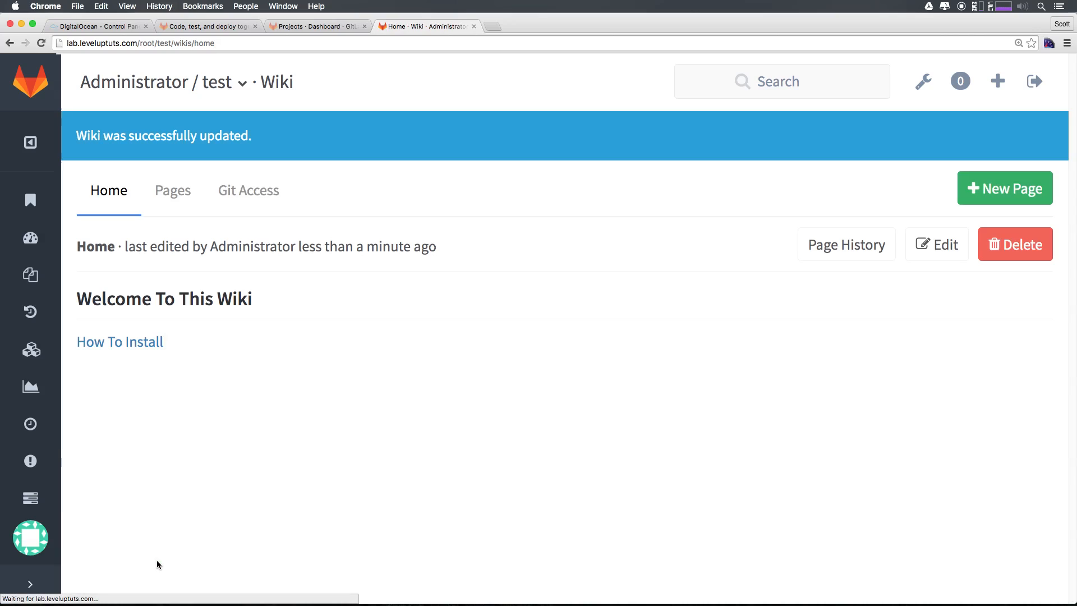
Test the How To Install link and return to the wiki's Home page
{"action": "left_click", "coordinate": [111, 343]}
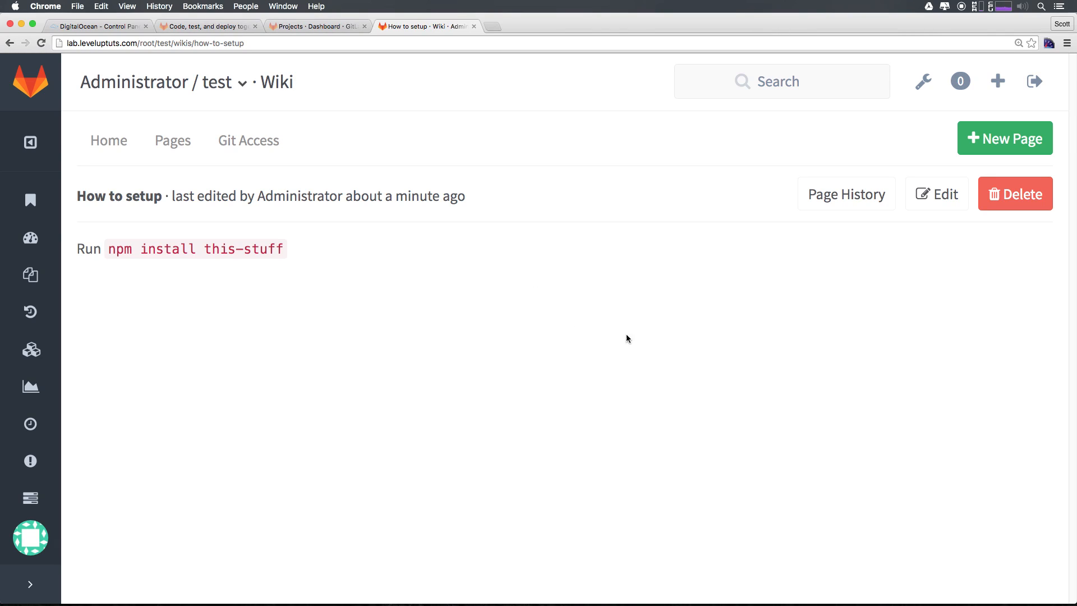
{"action": "left_click", "coordinate": [115, 147]}
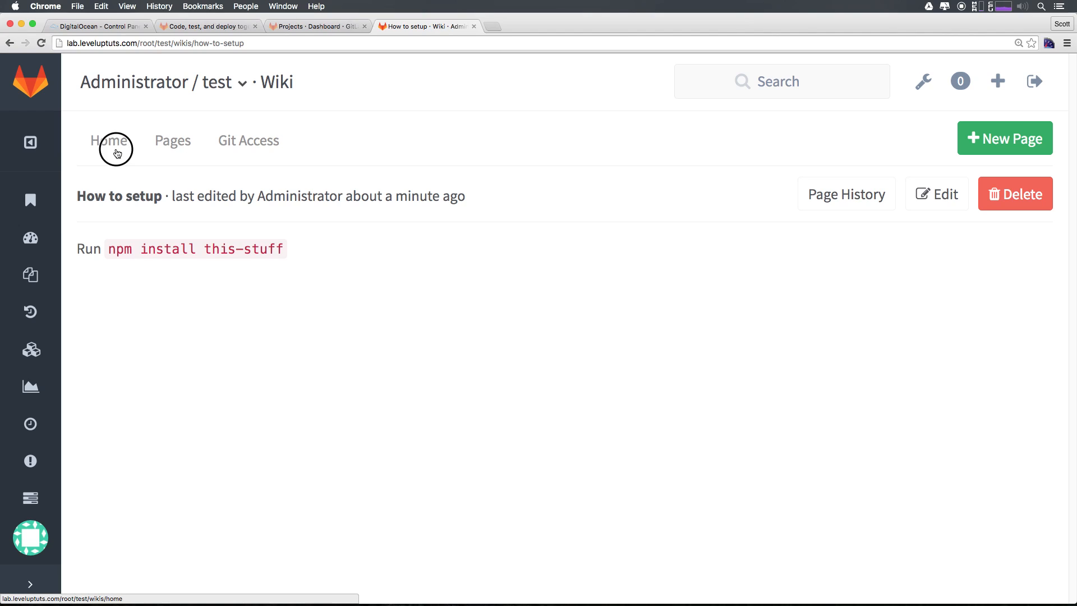
{"action": "mouse_move", "coordinate": [312, 192]}
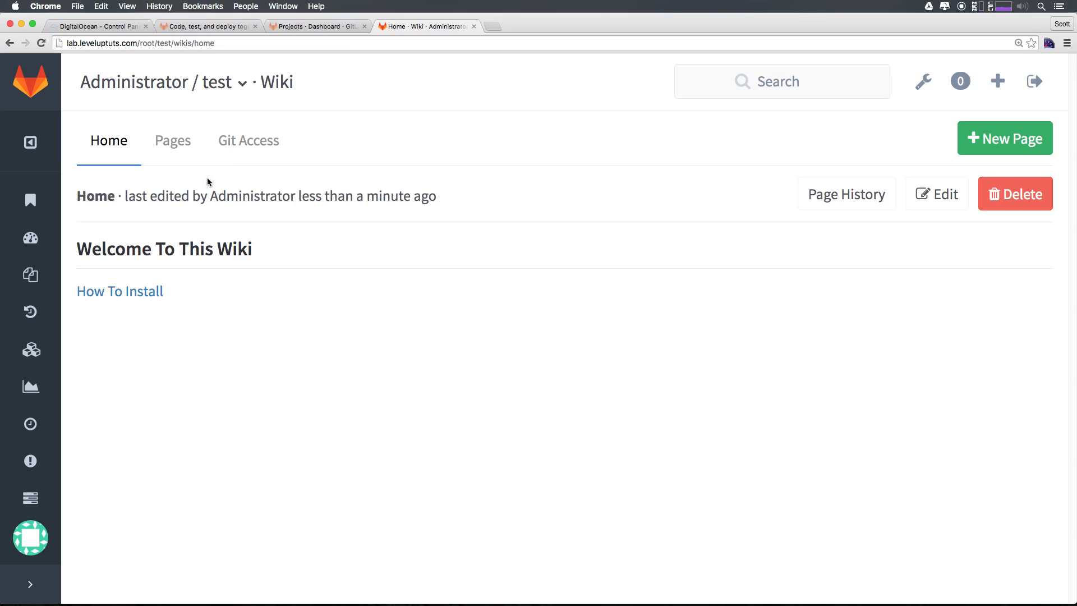
Open the wiki's Git access information and copy its SSH repository URL
{"action": "left_click", "coordinate": [261, 144]}
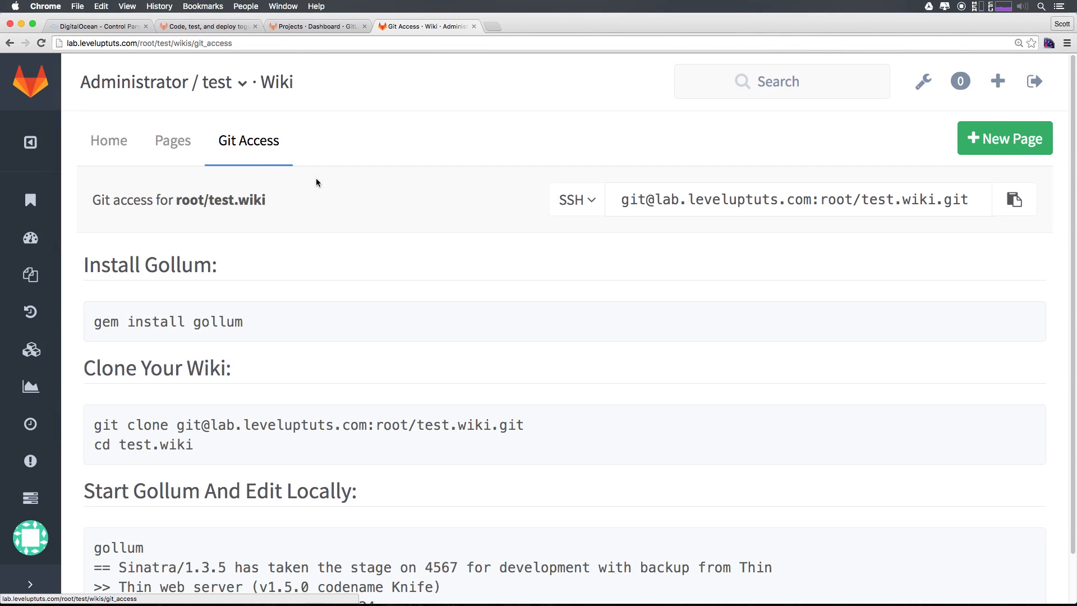
{"action": "left_click", "coordinate": [685, 197]}
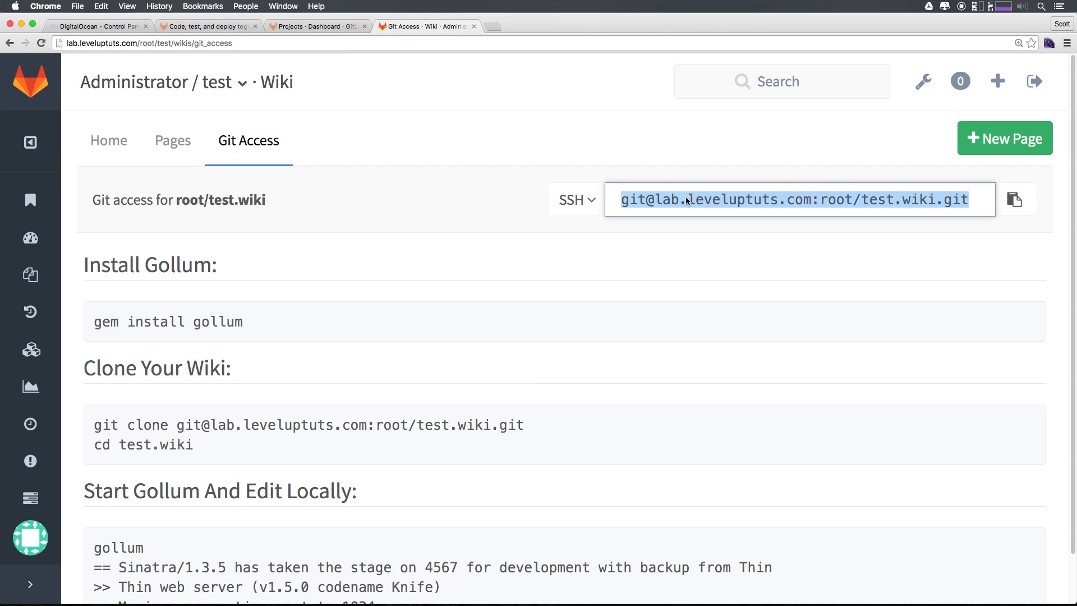
{"action": "key", "text": "super+c"}
Examine the instructions for installing Gollum, cloning the wiki and editing it locally
{"action": "left_click", "coordinate": [335, 275]}
{"action": "scroll", "coordinate": [335, 275], "scroll_direction": "down", "scroll_amount": 2}
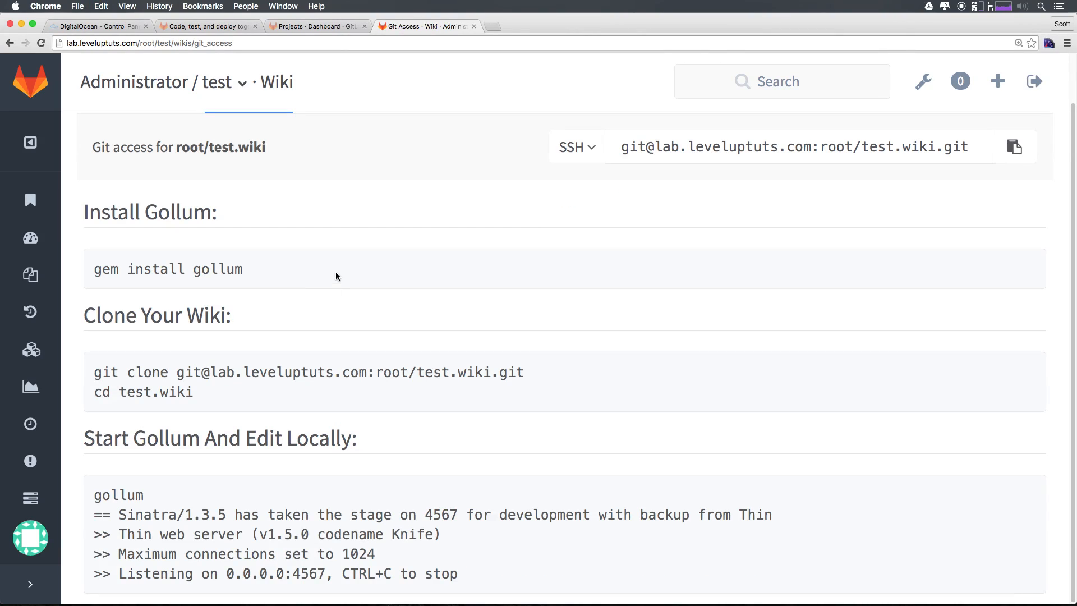
{"action": "left_click_drag", "start_coordinate": [251, 271], "coordinate": [59, 281]}
{"action": "left_click", "coordinate": [98, 266]}
{"action": "left_click_drag", "start_coordinate": [375, 554], "coordinate": [326, 509]}
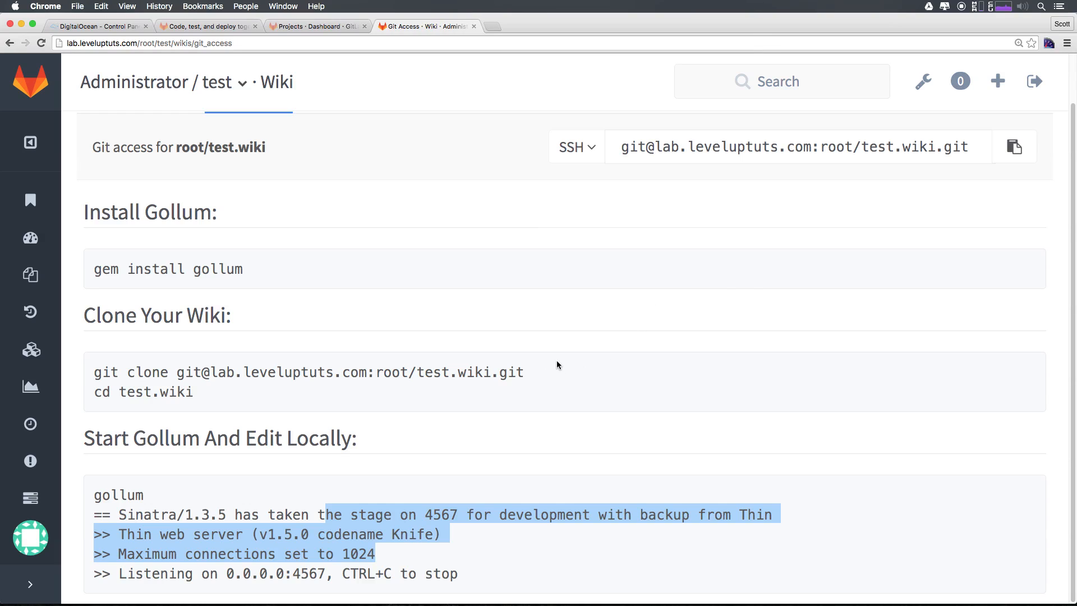
Switch to Finder, open the cloned test.wiki folder in Atom, and view its how-to-setup.md and home.md files
{"action": "key", "text": "super+Tab"}
{"action": "key", "text": "super+Tab"}
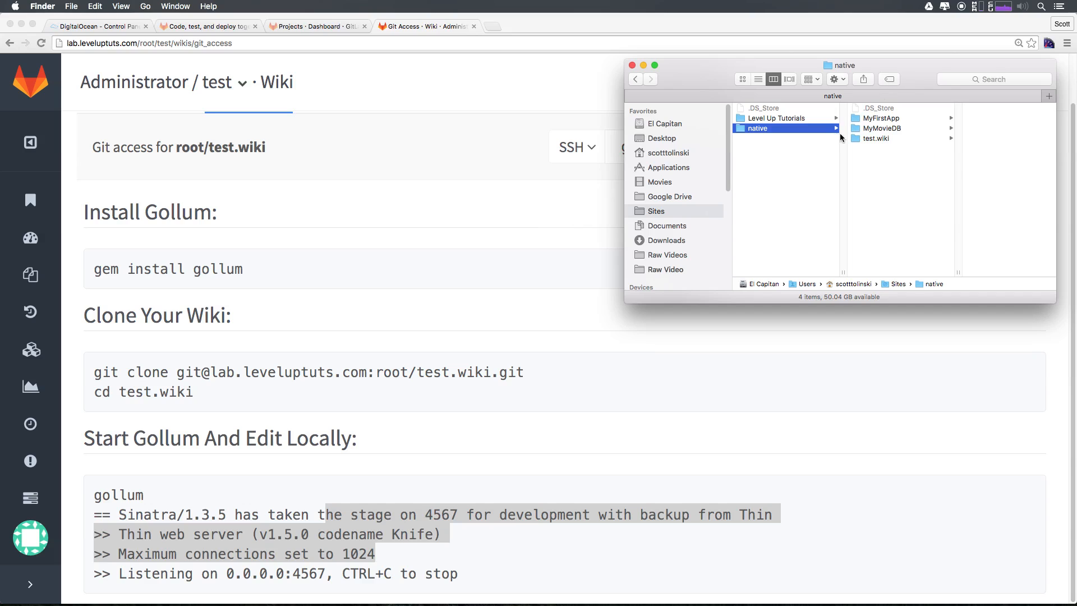
{"action": "left_click_drag", "start_coordinate": [856, 137], "coordinate": [396, 576]}
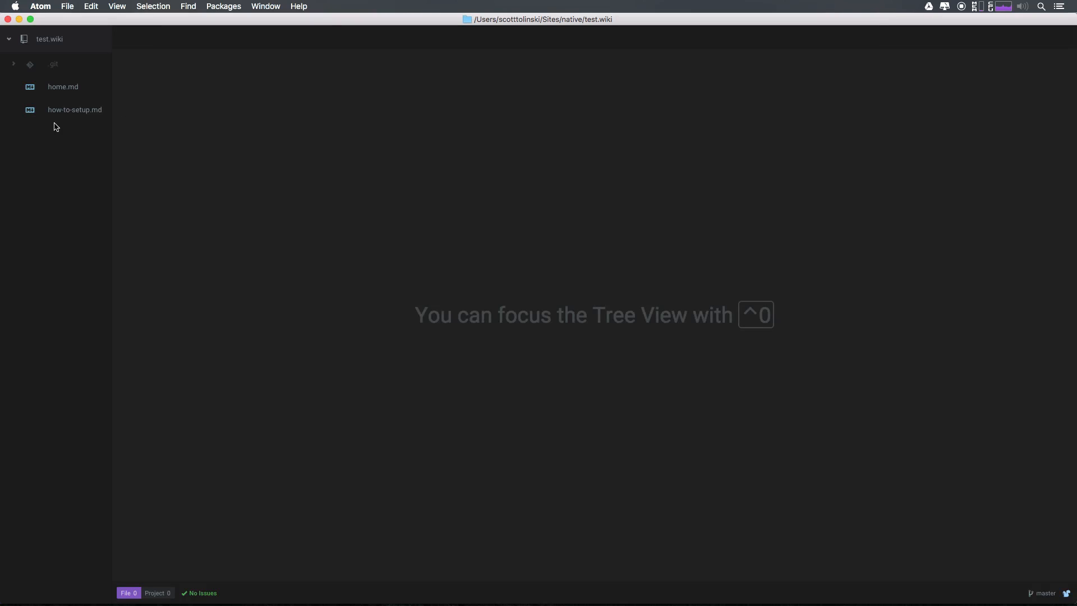
{"action": "left_click", "coordinate": [59, 112]}
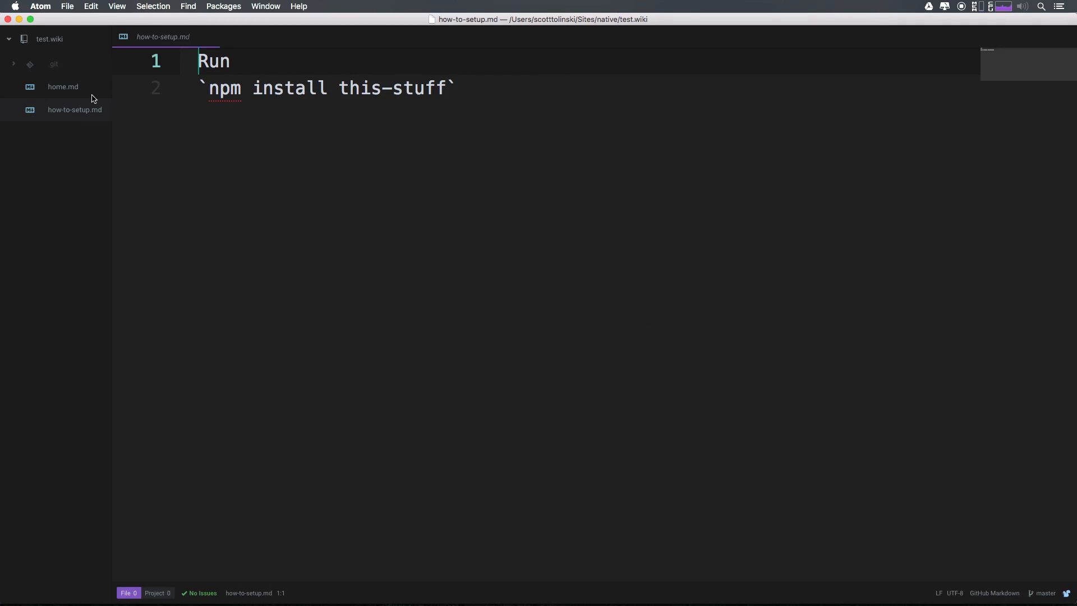
{"action": "left_click", "coordinate": [62, 87]}
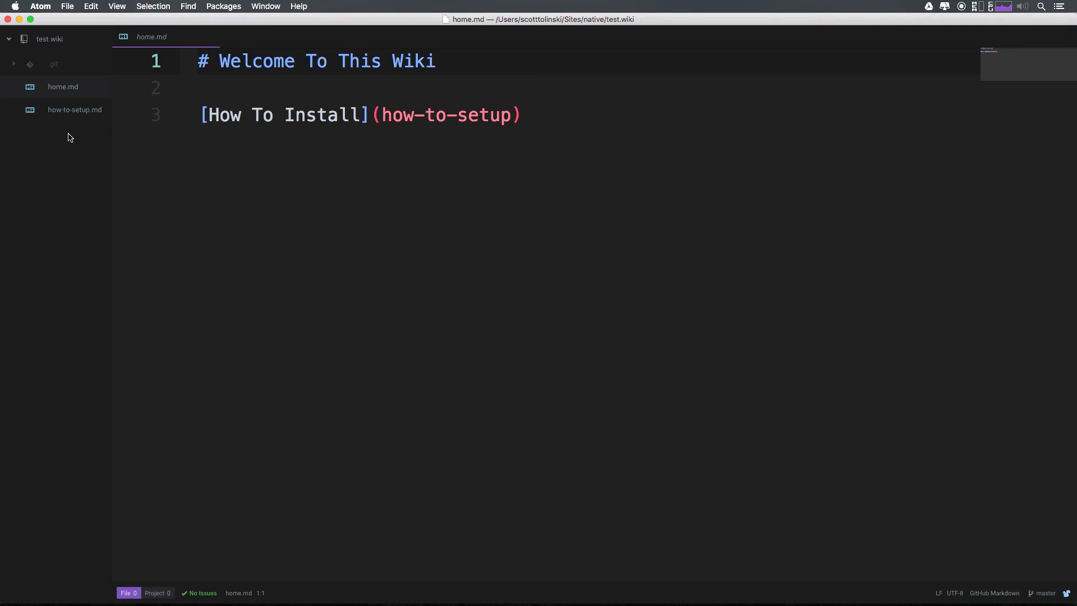
In how-to-setup.md, turn the inline npm install this-stuff command into a fenced code block with triple backticks around it
{"action": "left_click", "coordinate": [78, 110]}
{"action": "left_click", "coordinate": [289, 107]}
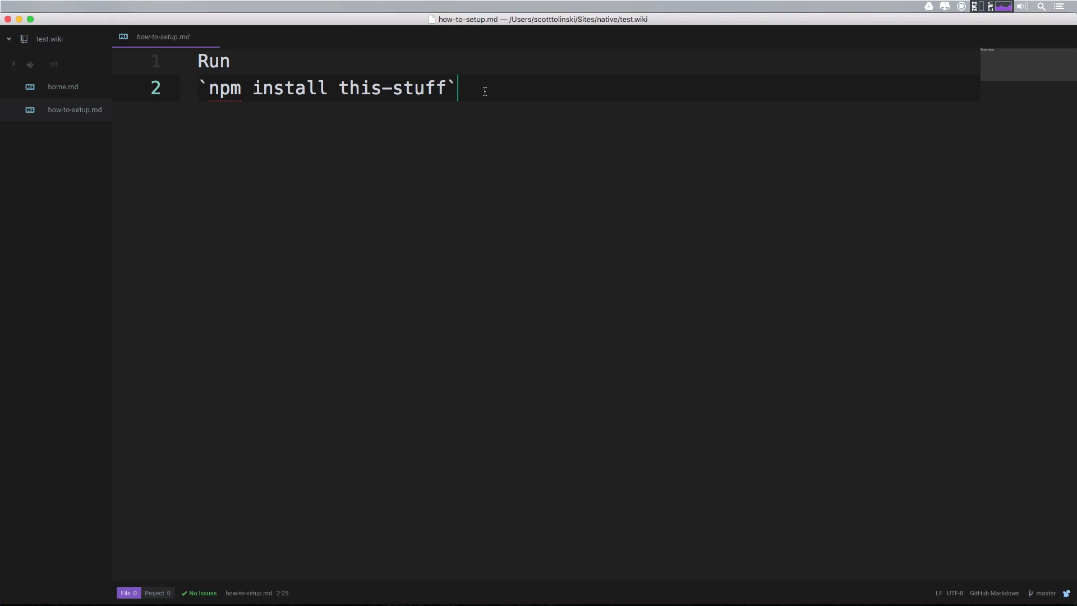
{"action": "key", "text": "Return"}
{"action": "key", "text": "Up"}
{"action": "key", "text": "Right"}
{"action": "type", "text": "``"}
{"action": "key", "text": "Return"}
{"action": "key", "text": "End"}
{"action": "key", "text": "BackSpace"}
{"action": "key", "text": "Return"}
{"action": "key", "text": "Return"}
{"action": "type", "text": "```"}
Add the line "npm install more-stuff" below the first command in the code block and save how-to-setup.md
{"action": "key", "text": "Up"}
{"action": "type", "text": "npm in"}
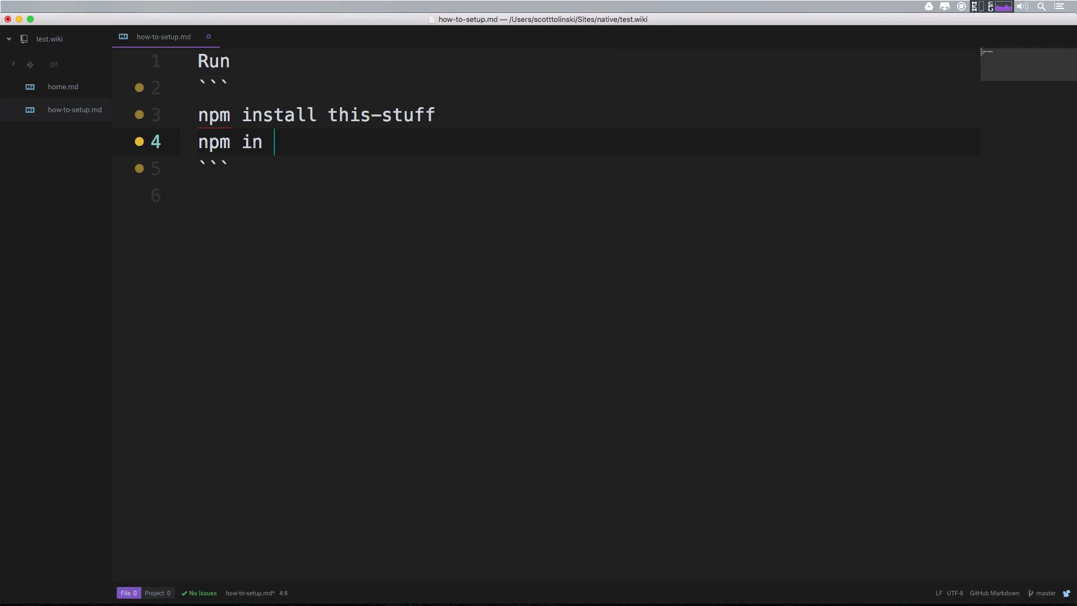
{"action": "key", "text": "BackSpace"}
{"action": "type", "text": "stall more st"}
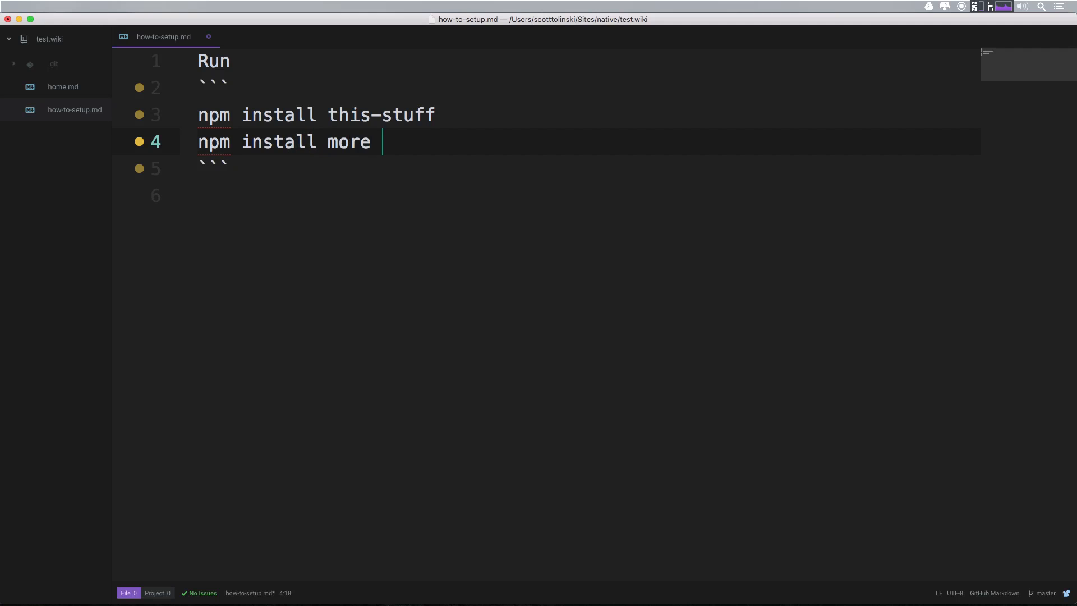
{"action": "key", "text": "BackSpace"}
{"action": "key", "text": "BackSpace"}
{"action": "key", "text": "BackSpace"}
{"action": "type", "text": "tuff"}
{"action": "key", "text": "super+s"}
{"action": "left_click", "coordinate": [310, 171]}
{"action": "left_click_drag", "start_coordinate": [436, 141], "coordinate": [187, 38]}
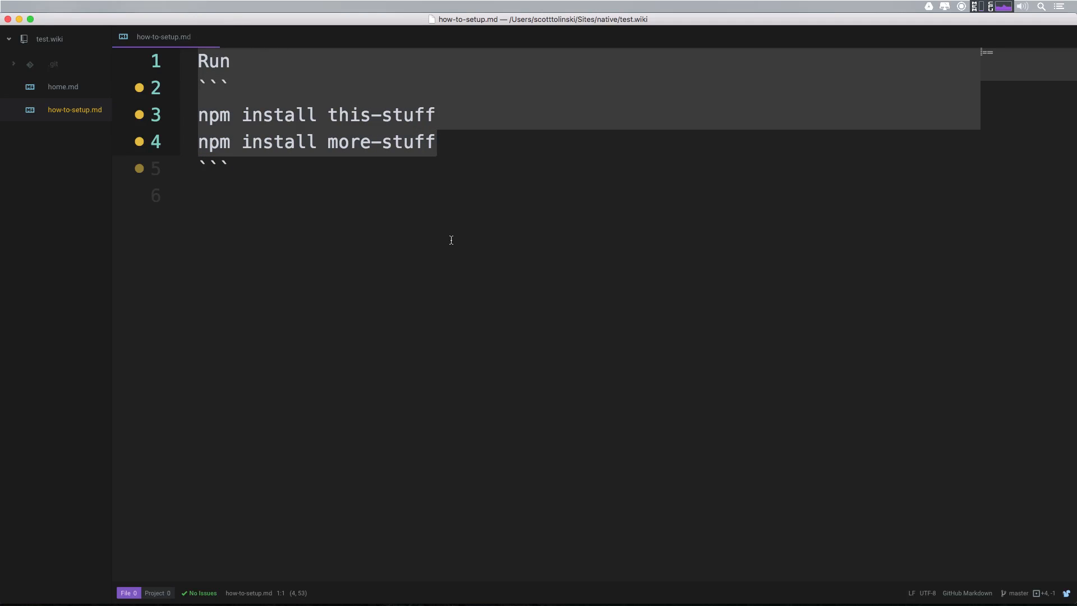